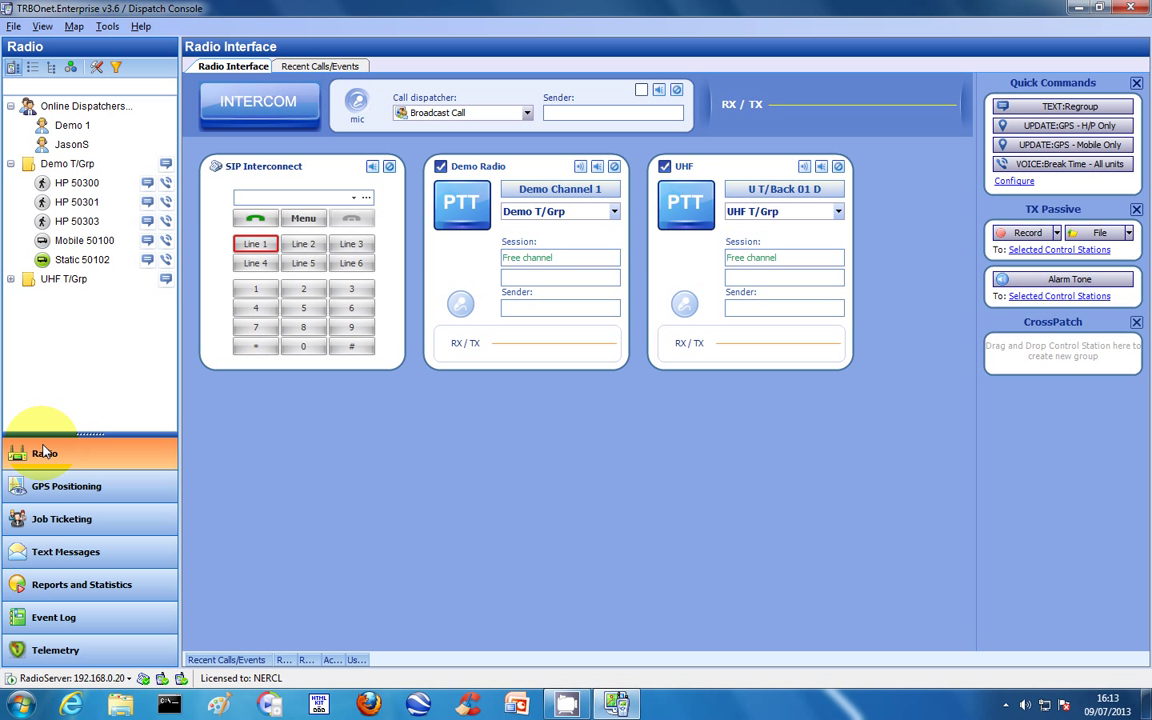
# Show Job Ticketing and enlarge the Processing tasks list to see six tickets and eight tasks
pyautogui.moveTo(83, 130)
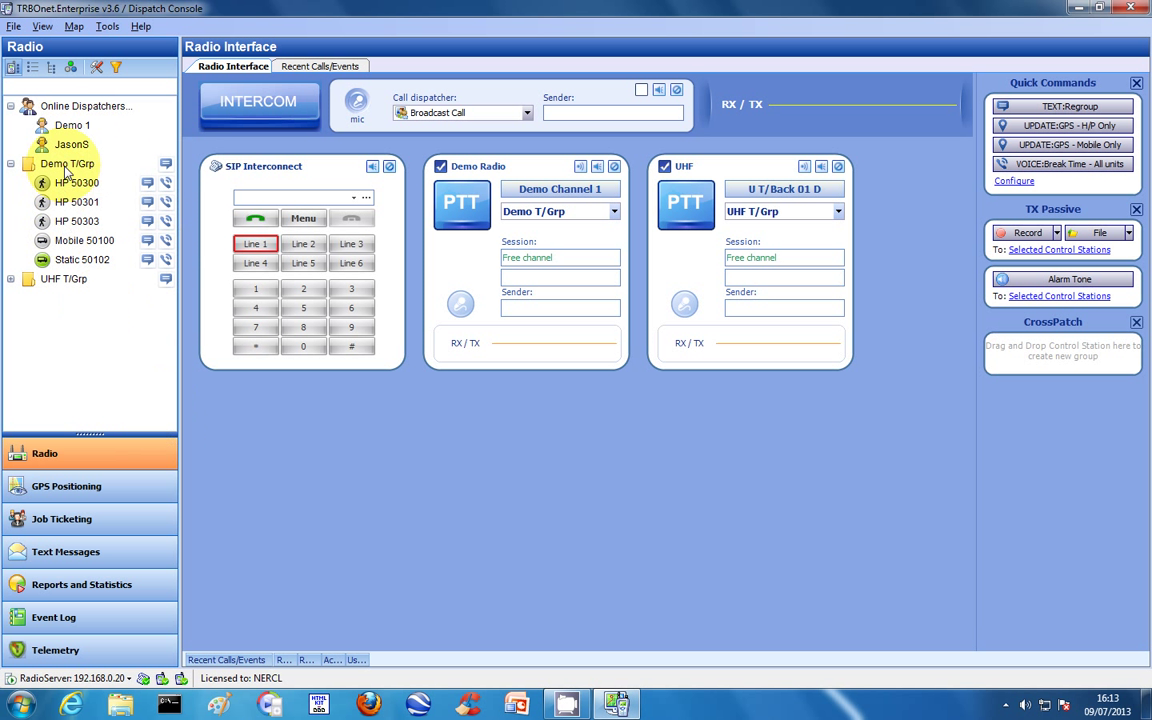
pyautogui.moveTo(76, 153)
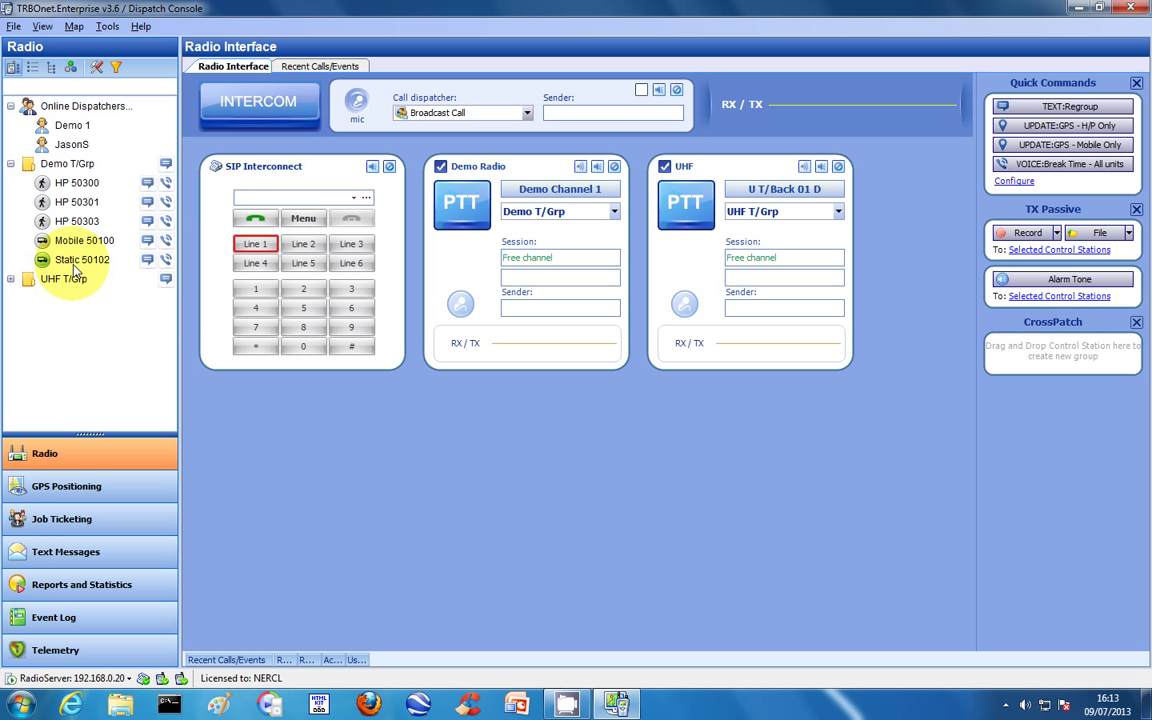
pyautogui.moveTo(75, 272)
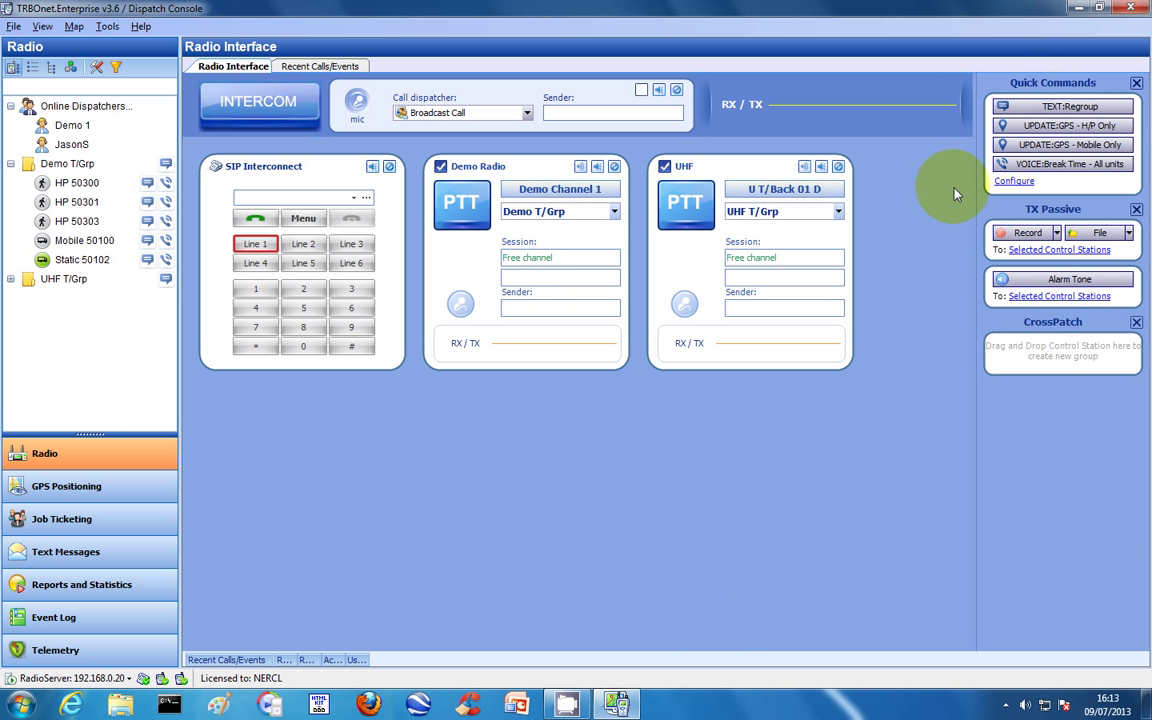
pyautogui.click(1038, 300)
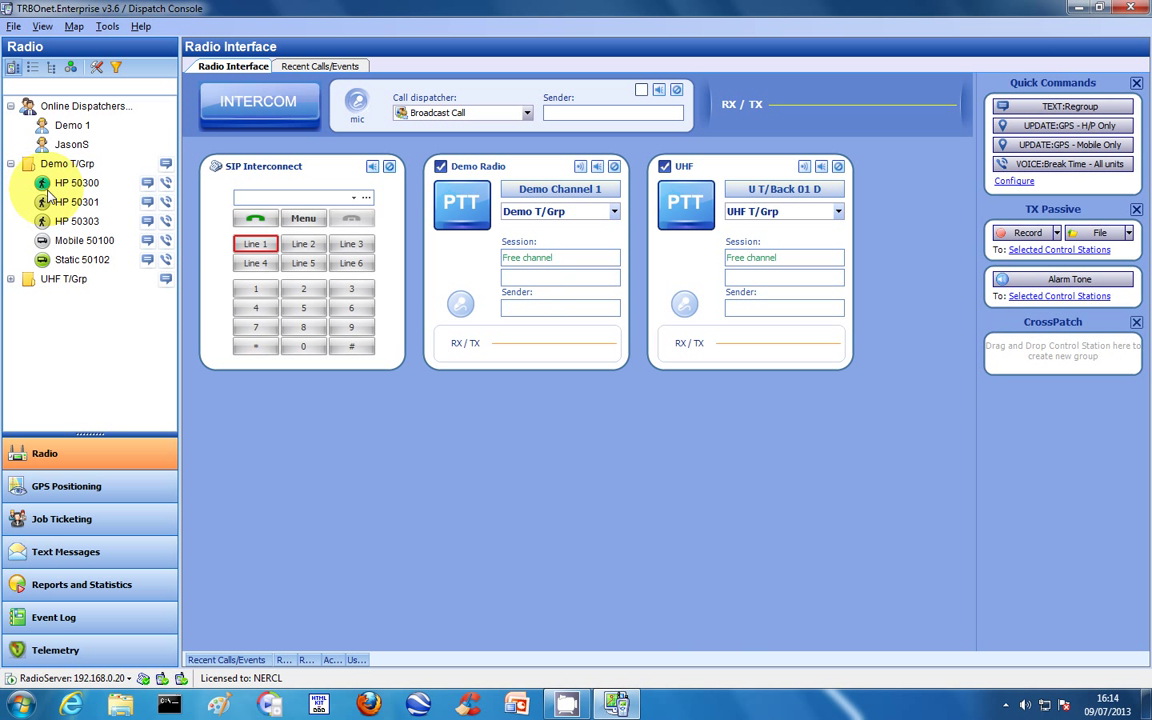
pyautogui.moveTo(50, 192)
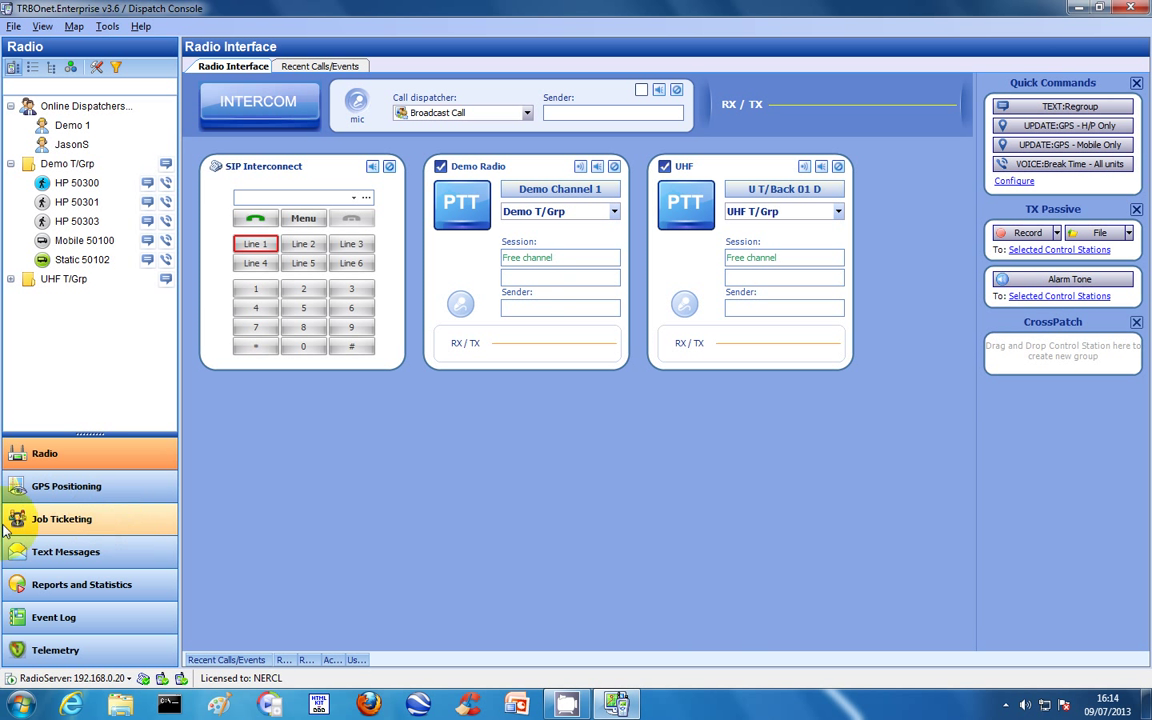
pyautogui.click(57, 522)
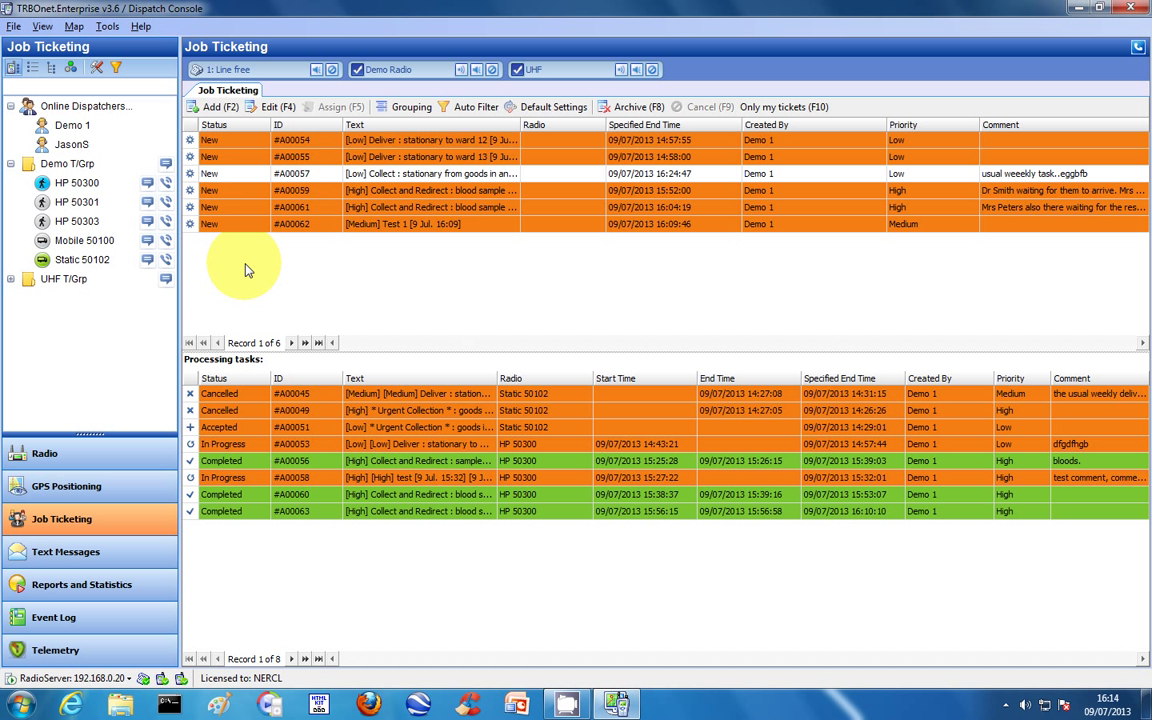
pyautogui.moveTo(312, 352); pyautogui.dragTo(321, 312)
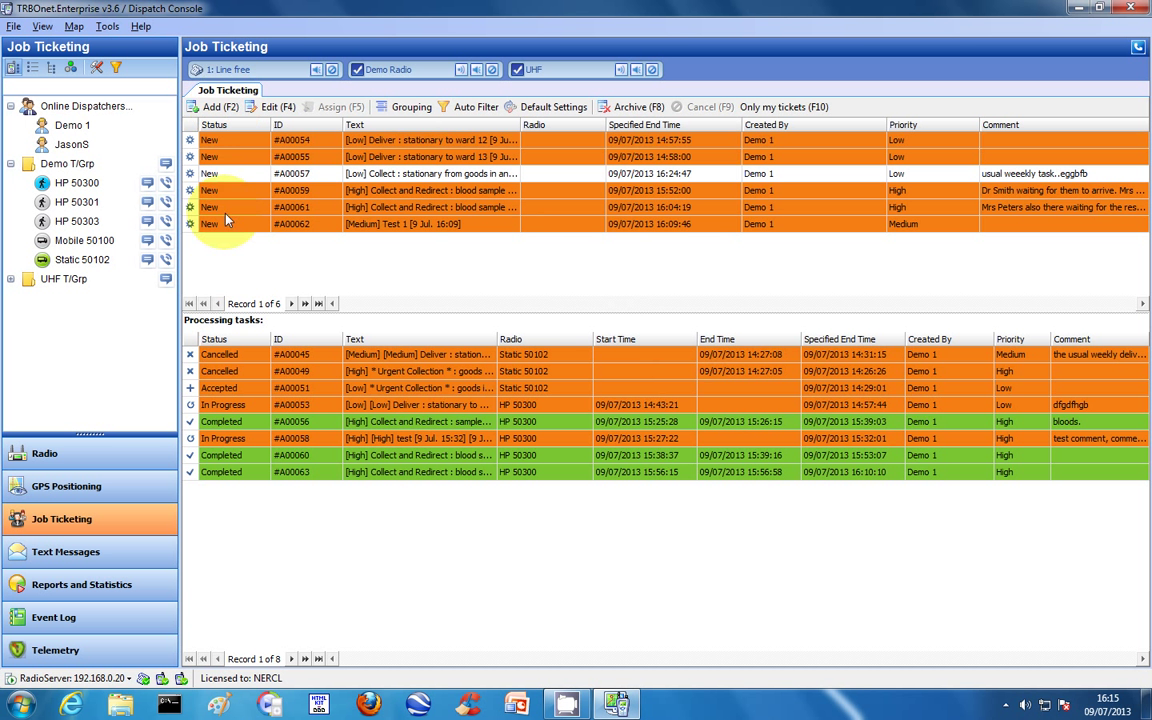
# Start a new job ticket and add a 'Test 2' message template below Test 1
pyautogui.press('F2')
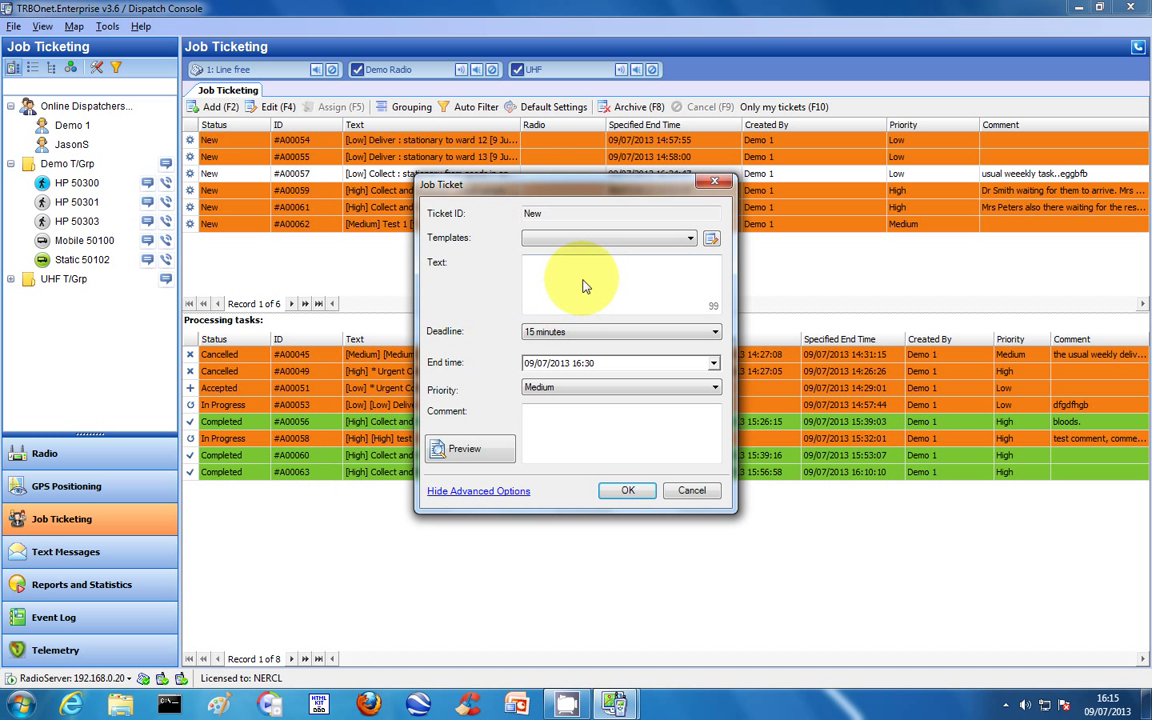
pyautogui.click(711, 238)
pyautogui.click(495, 335)
pyautogui.write('Test 2')
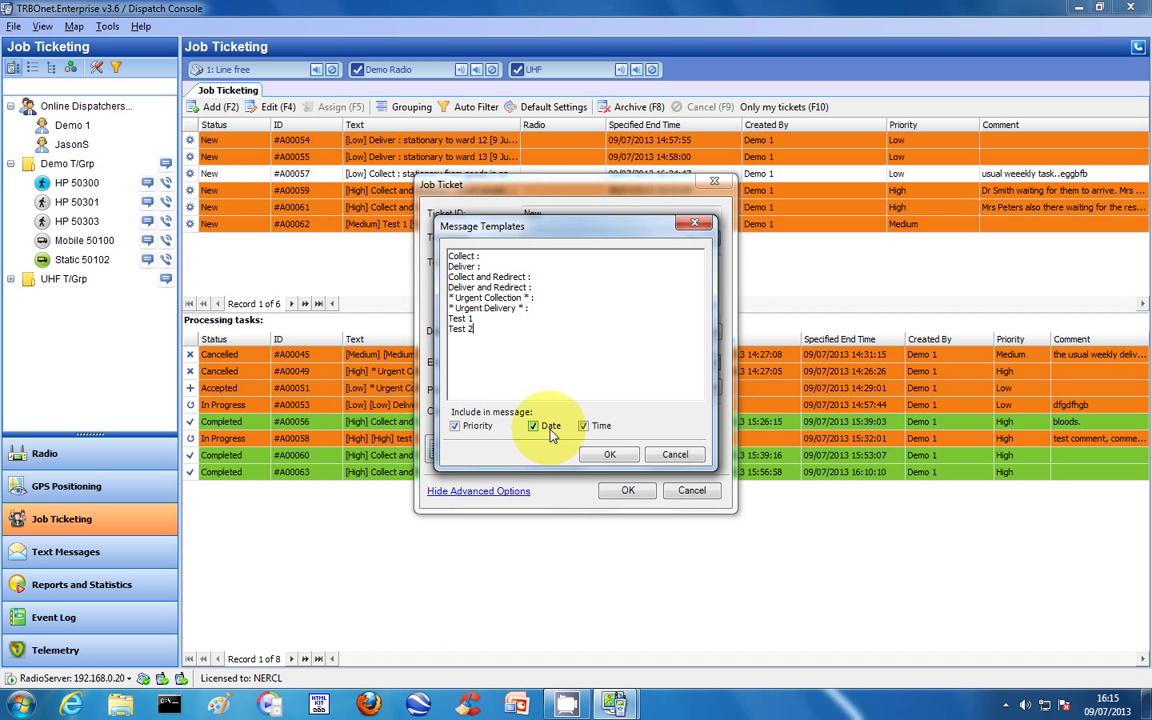
pyautogui.click(607, 454)
pyautogui.click(690, 238)
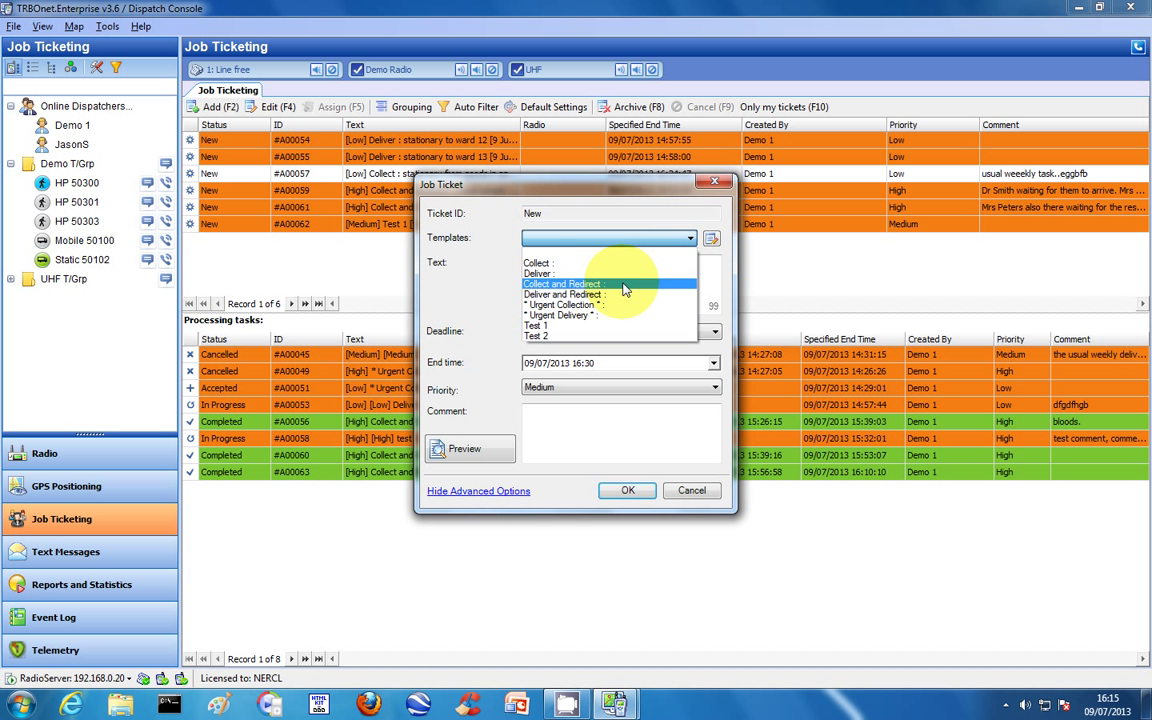
# Use the '* Urgent Collection *' template with text 'from goods in to go to Labs, ASAP'
pyautogui.click(600, 304)
pyautogui.click(631, 273)
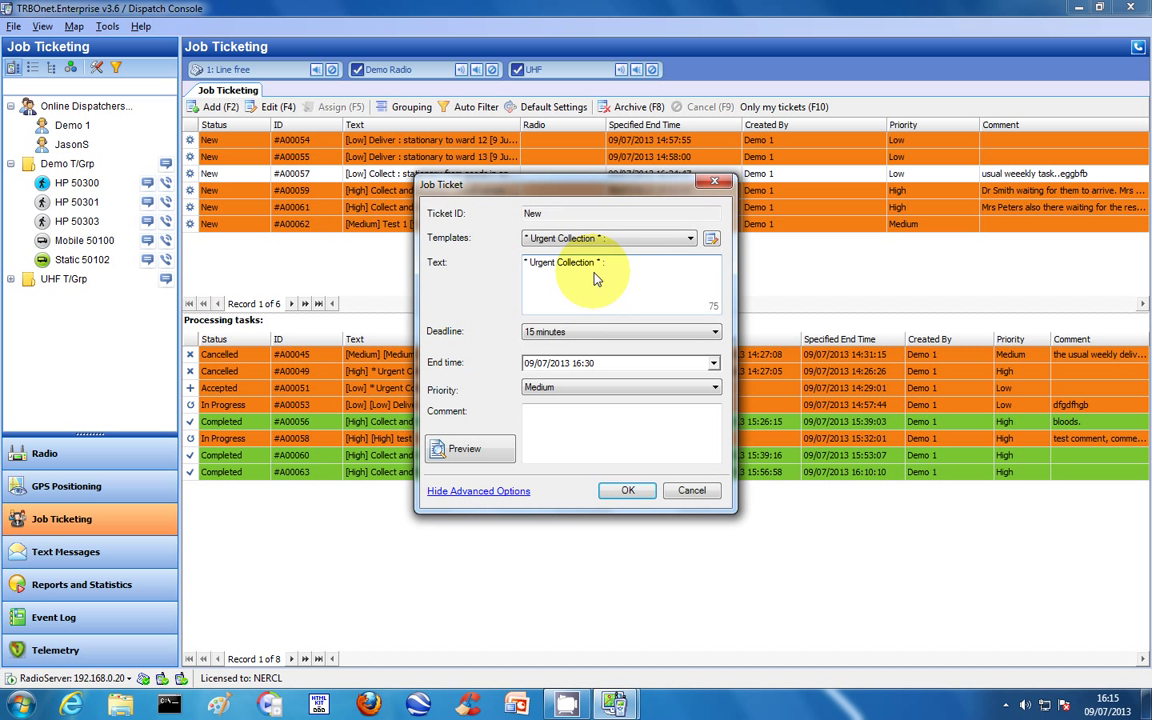
pyautogui.write('from goods in to go to Labs, ASAP')
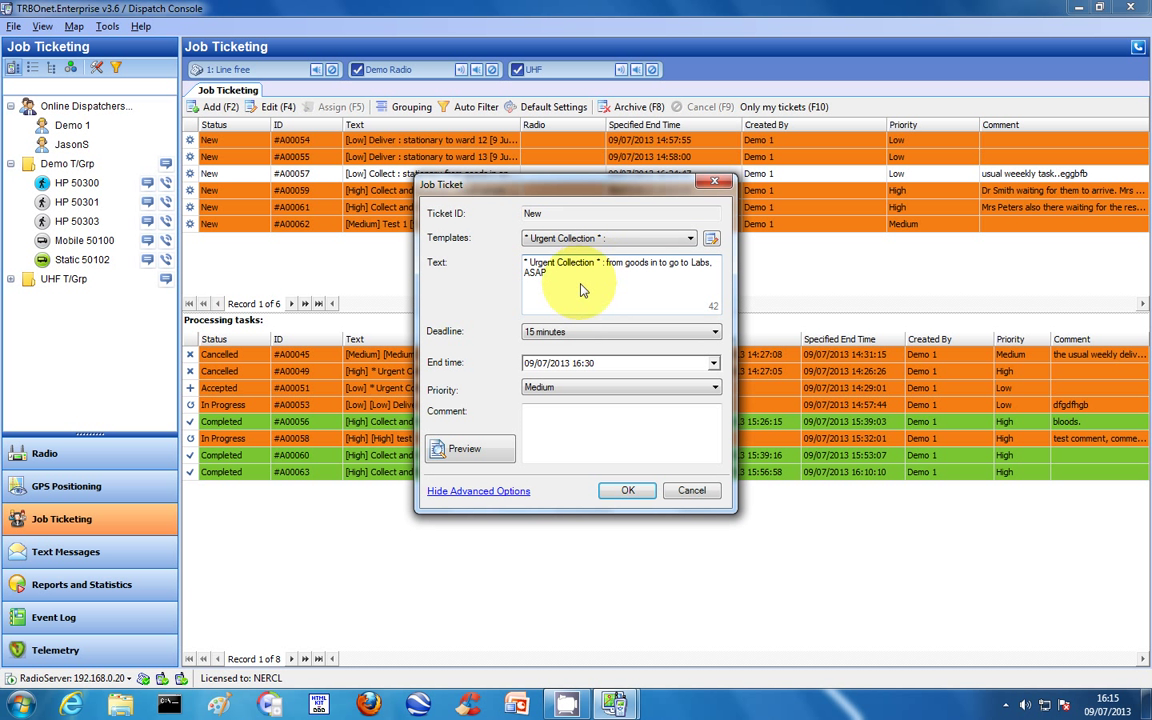
# Set a 10-minute deadline and High priority, add comment 'Blood samples for Dr Smith', and preview
pyautogui.click(575, 333)
pyautogui.click(510, 357)
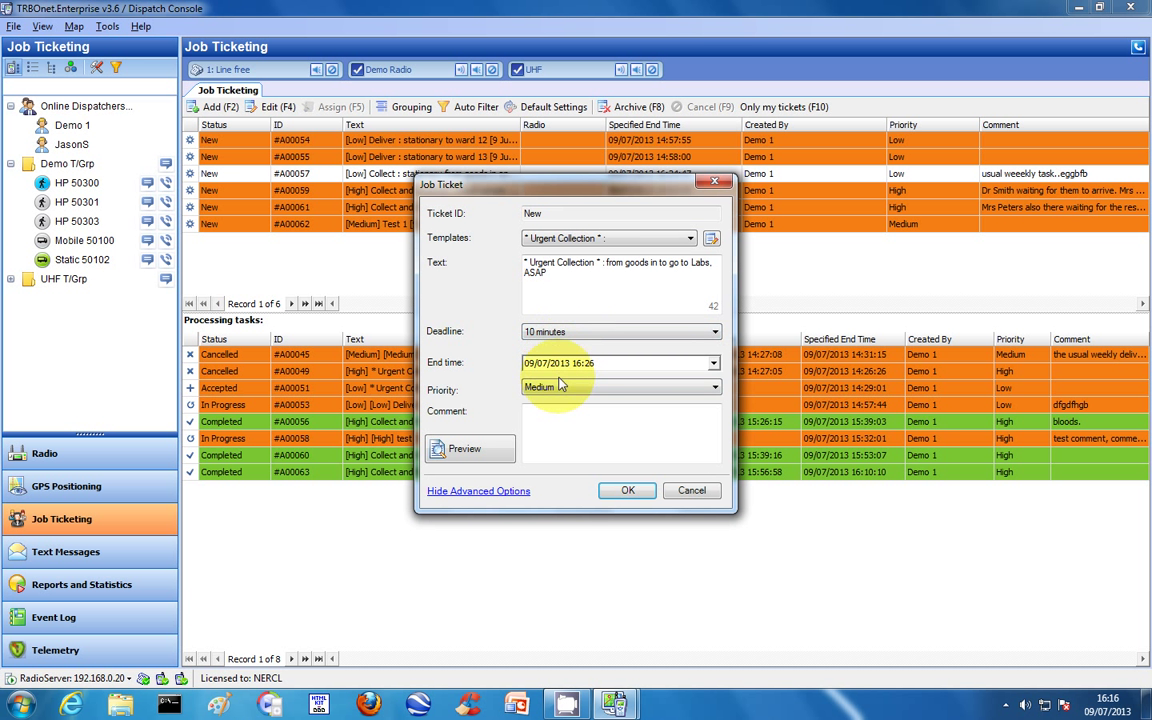
pyautogui.click(562, 391)
pyautogui.click(553, 416)
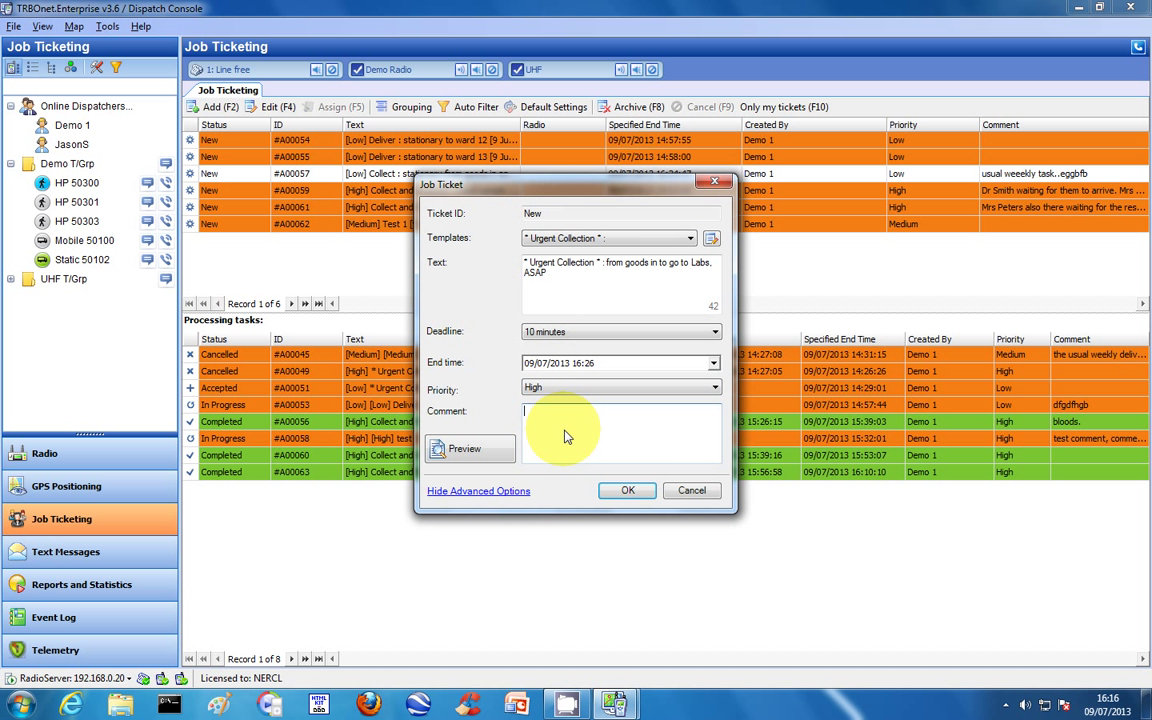
pyautogui.write('Blood samples for Dr Smith')
pyautogui.click(493, 452)
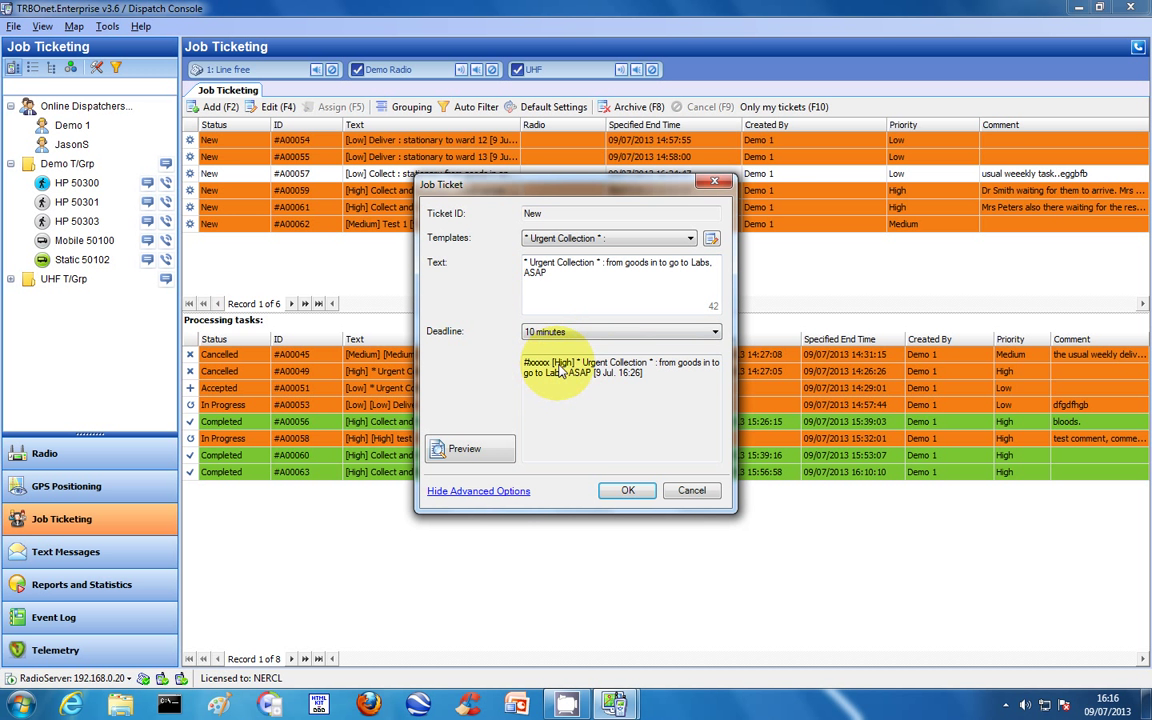
# Remove the stray characters after 'ASAP' and save the ticket as #A00064
pyautogui.click(711, 239)
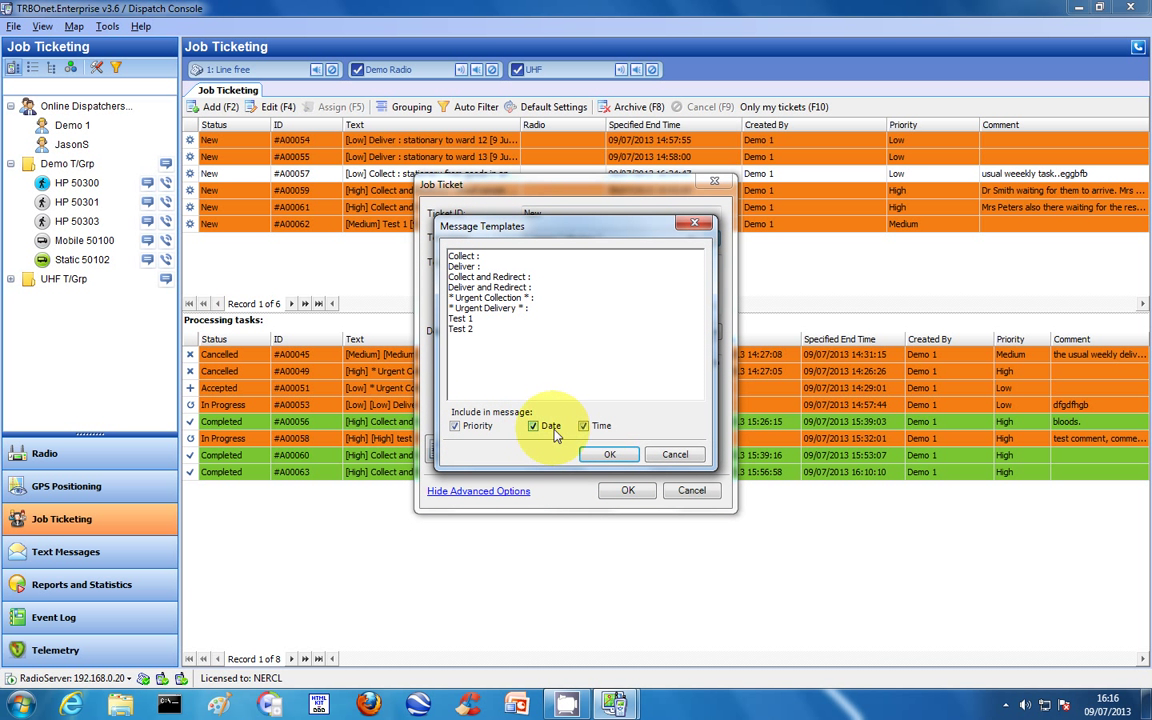
pyautogui.click(606, 454)
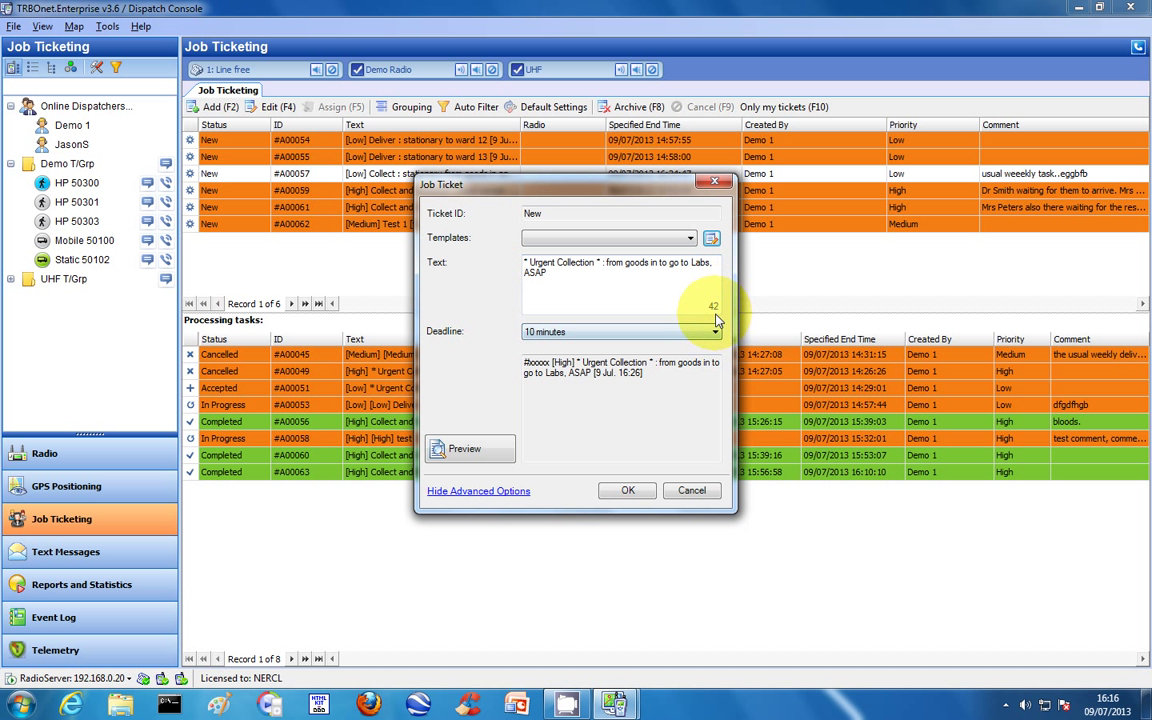
pyautogui.click(604, 291)
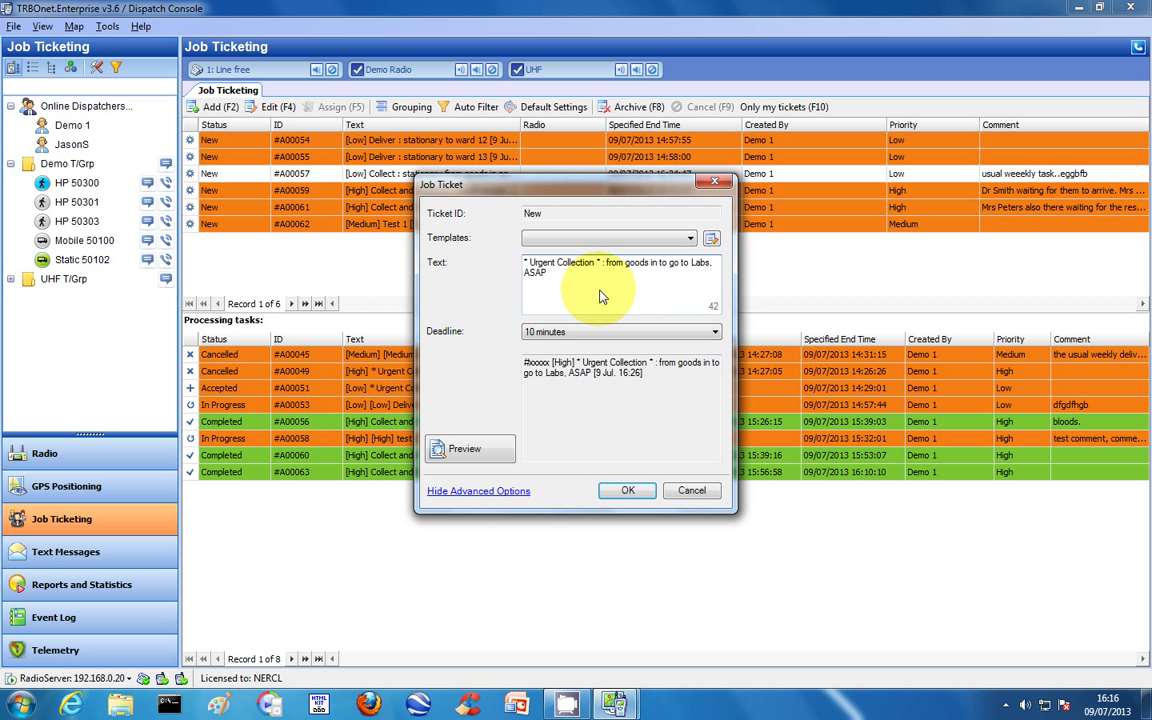
pyautogui.write('fghf')
pyautogui.press('BackSpace')
pyautogui.press('BackSpace')
pyautogui.press('BackSpace')
pyautogui.press('BackSpace')
pyautogui.click(628, 491)
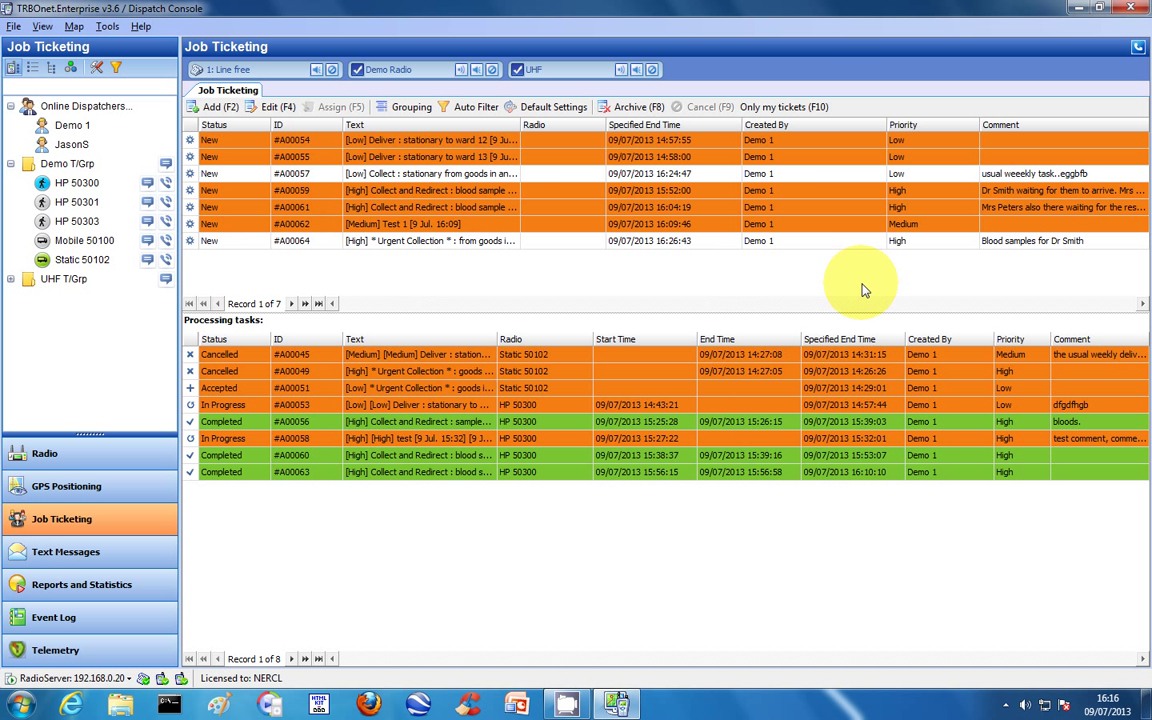
# Assign ticket #A00064 to radio HP 50300
pyautogui.rightClick(222, 242)
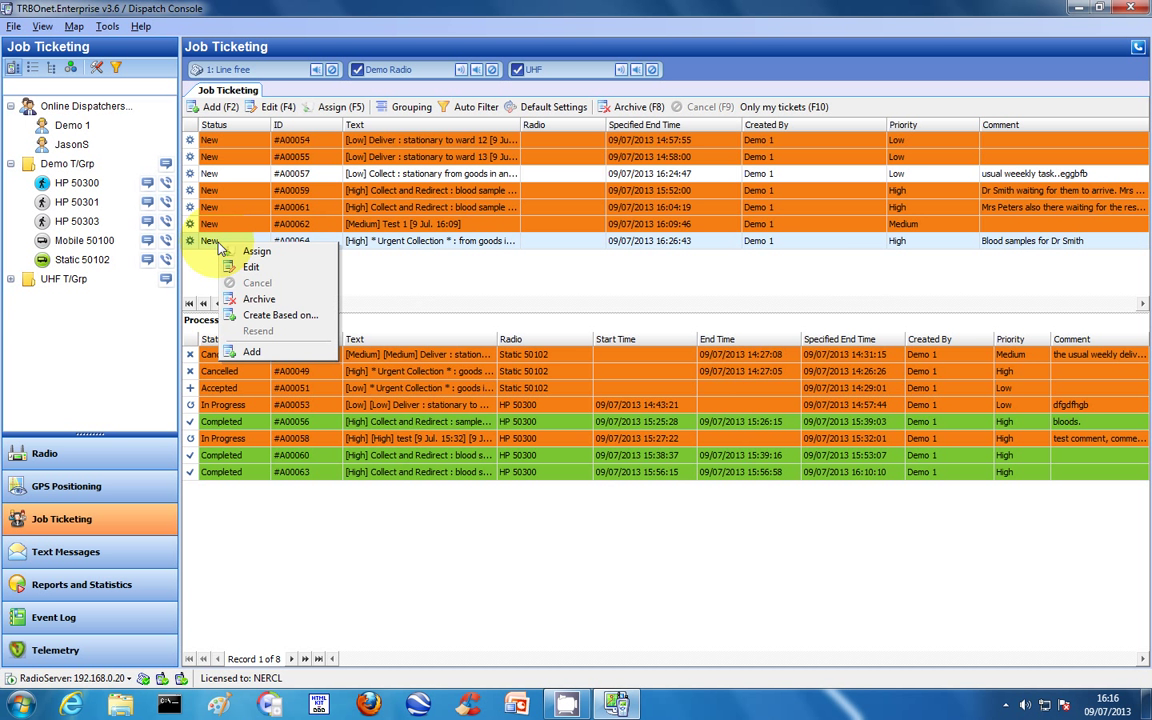
pyautogui.click(241, 254)
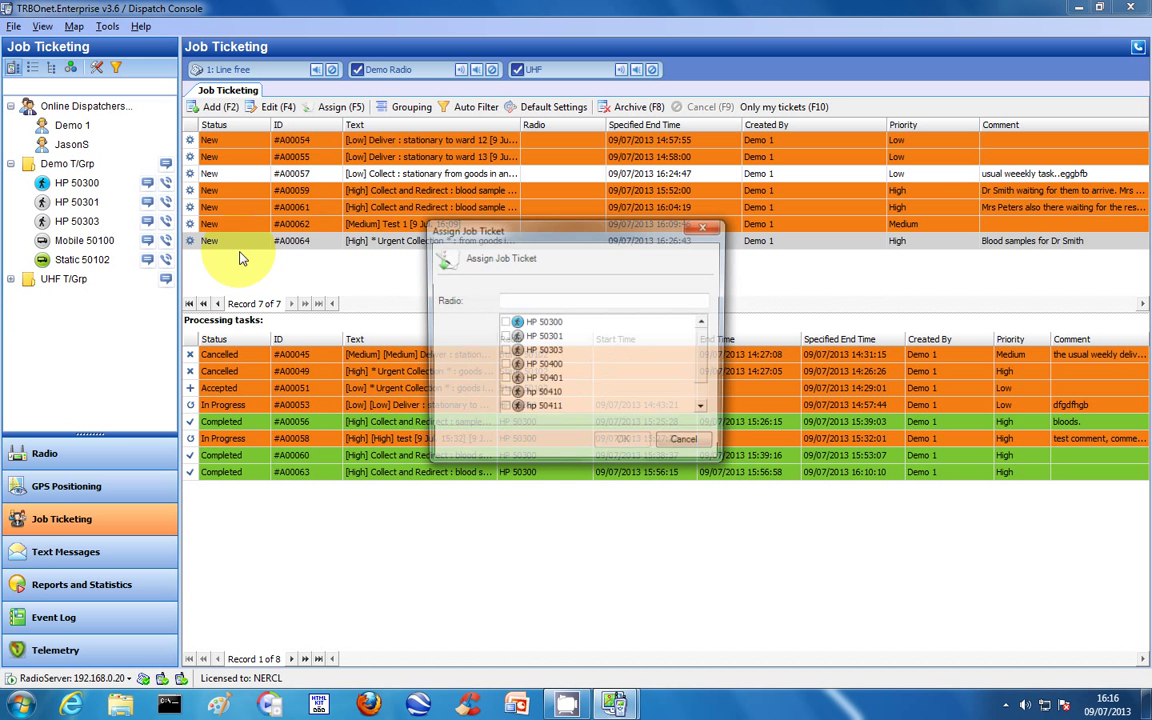
pyautogui.click(504, 322)
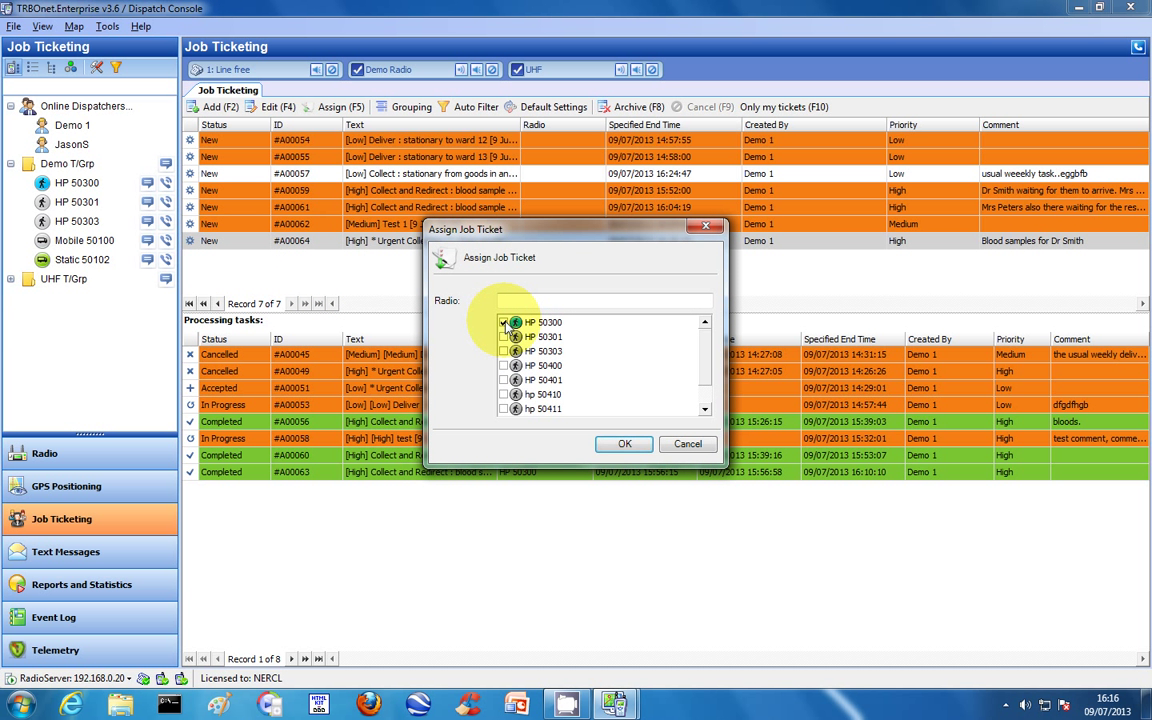
pyautogui.click(624, 446)
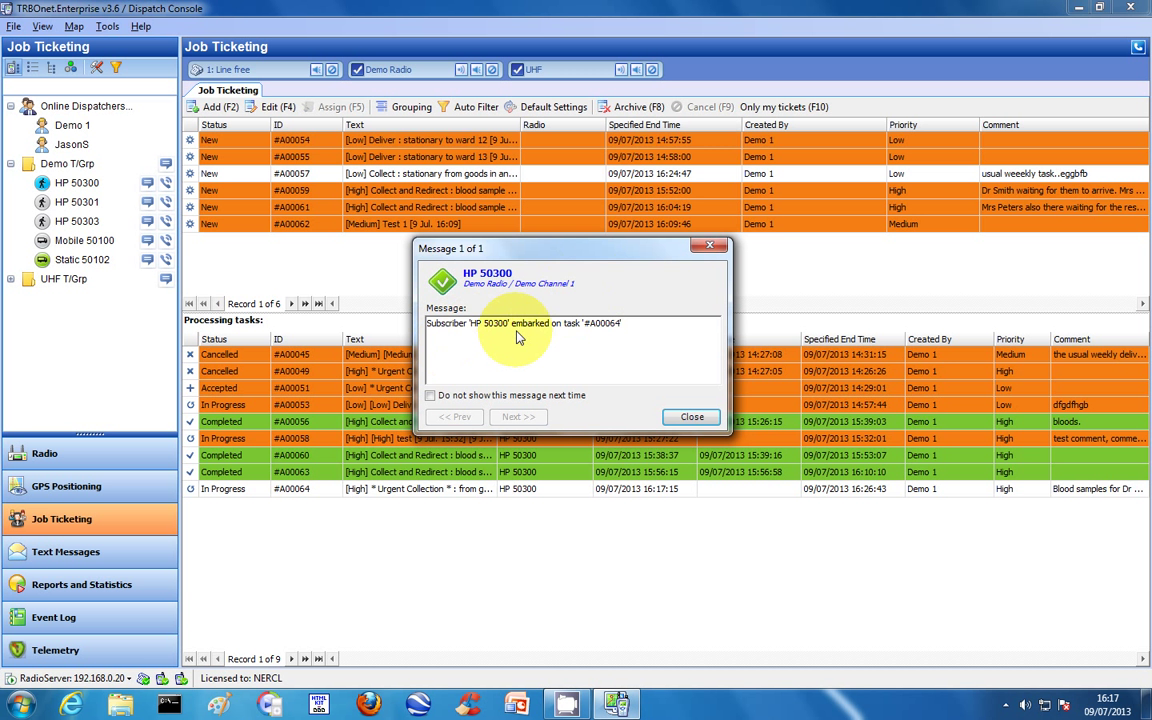
# Dismiss HP 50300's 'embarked on task' and 'finished the task' notices
pyautogui.click(681, 421)
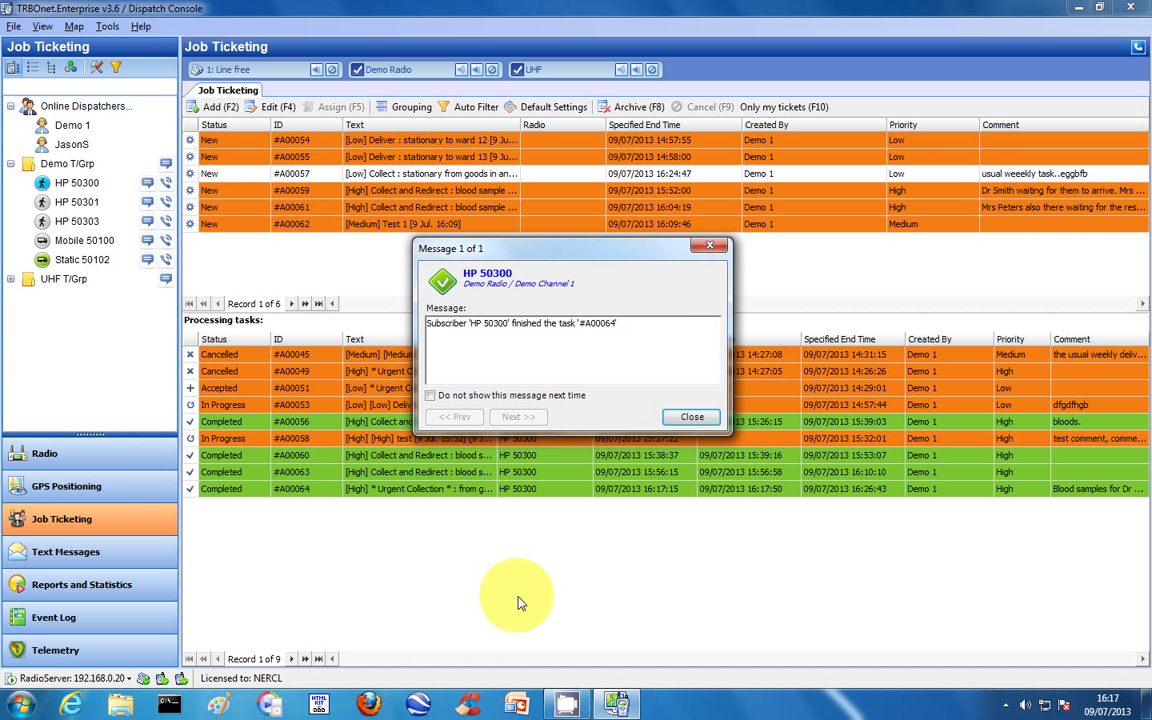
pyautogui.click(692, 417)
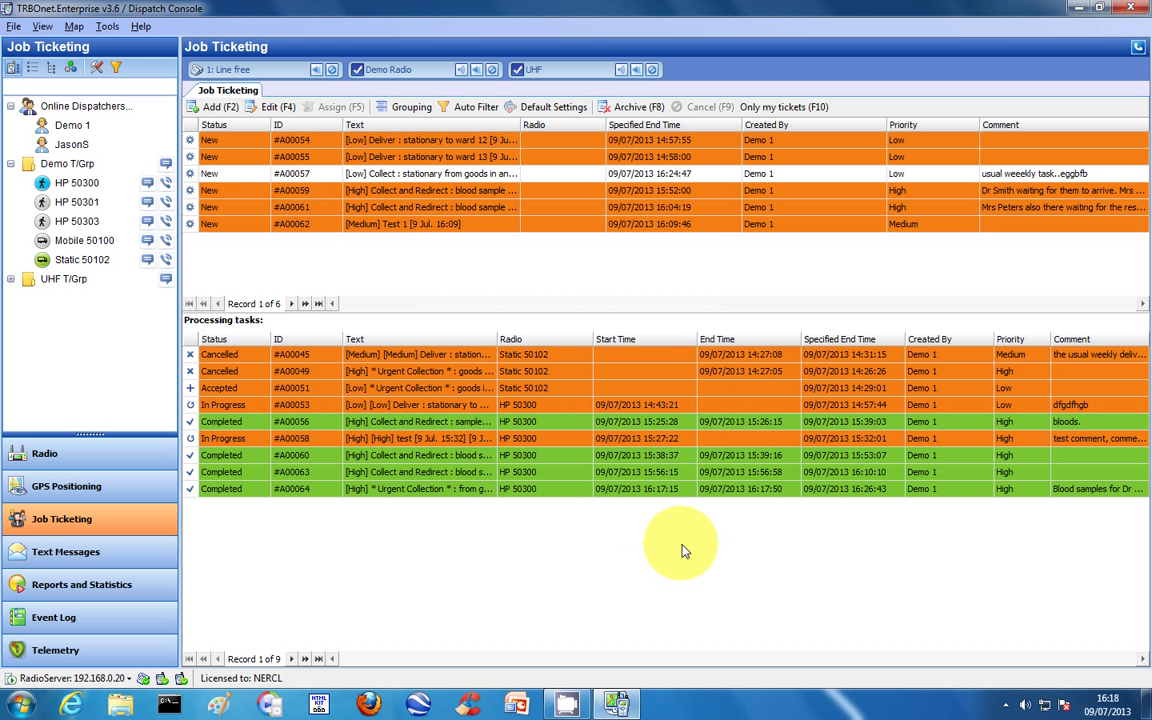